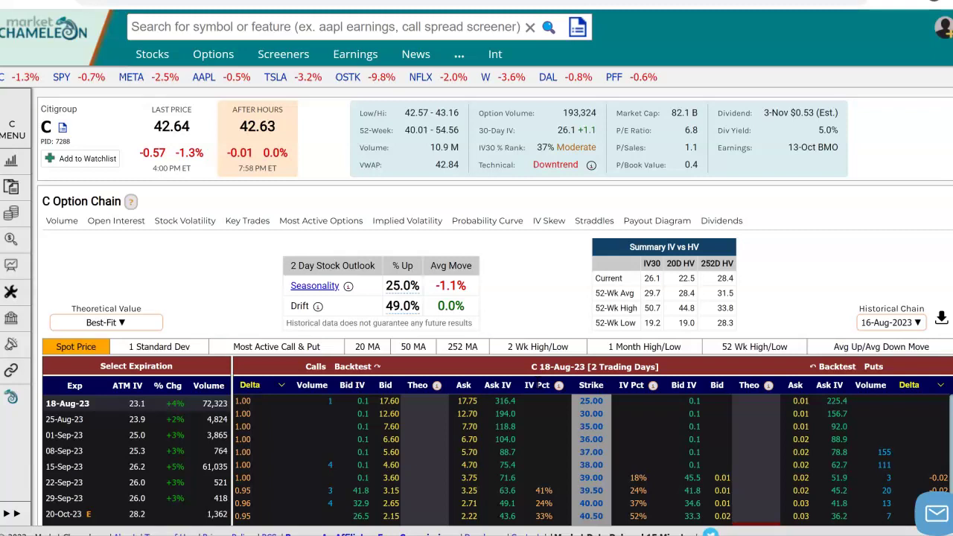
# Open the put trade details for the 42.00 strike in Citigroup's 18-Aug-23 option chain.
pyautogui.tripleClick(58, 126)
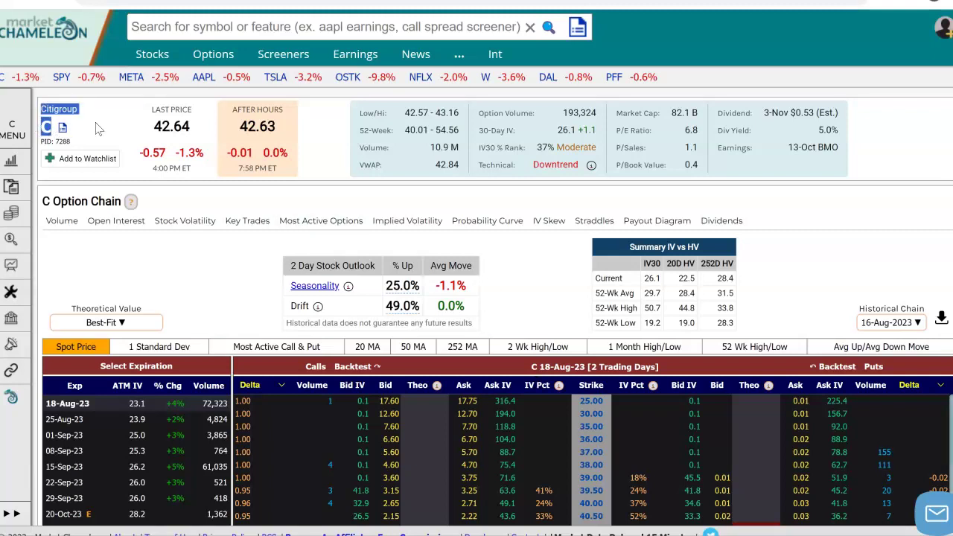
pyautogui.scroll(-2, 322, 161)
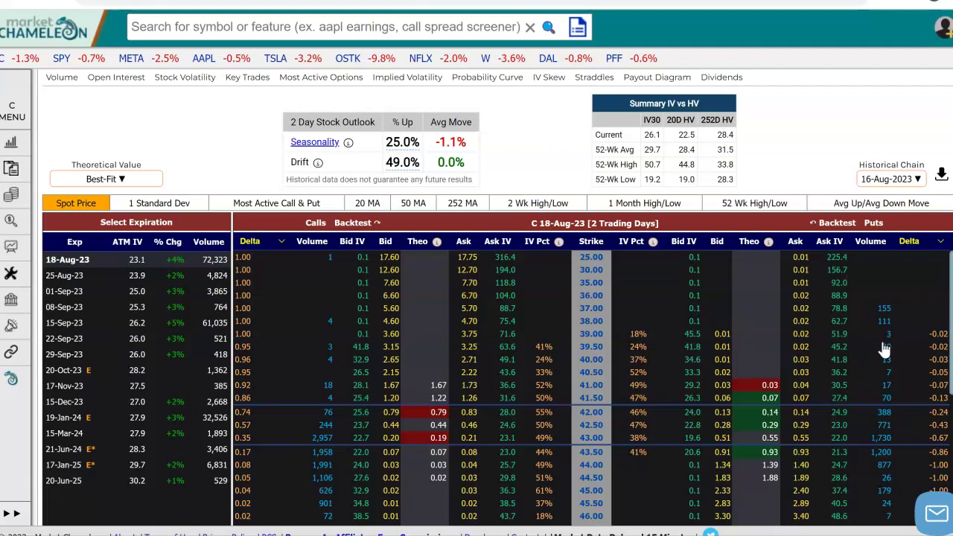
pyautogui.scroll(-1, 885, 348)
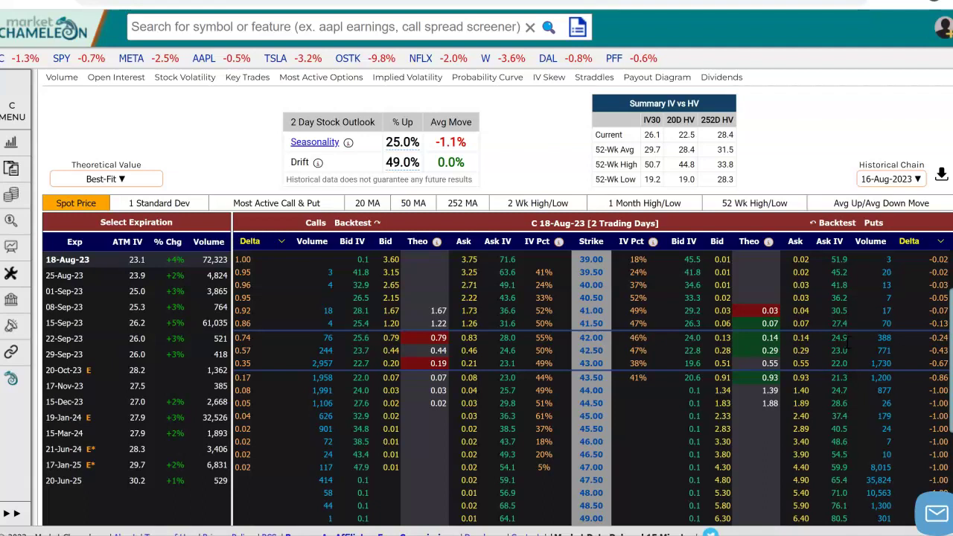
pyautogui.moveTo(601, 338)
pyautogui.click(885, 340)
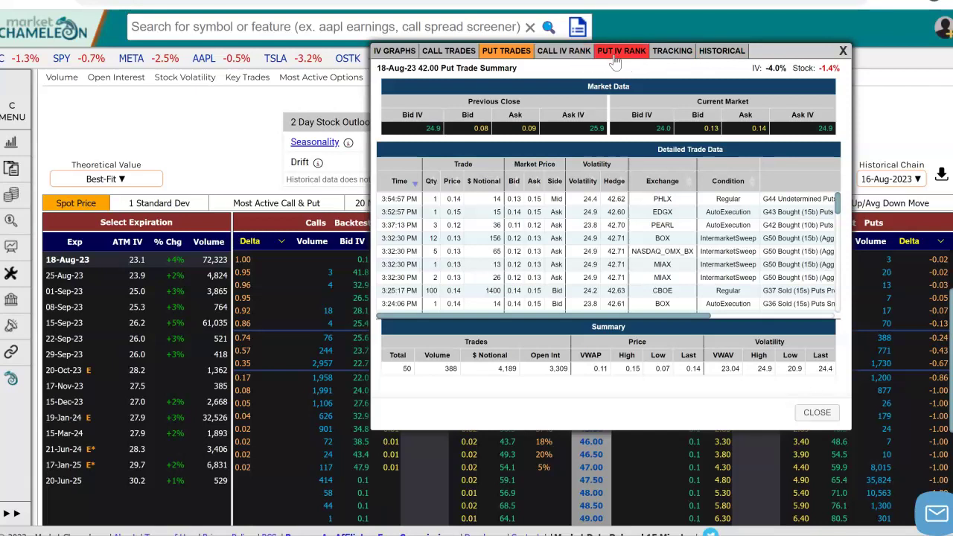
# Show the 42 strike's tracking history, view its put details, and switch back to the call details.
pyautogui.click(680, 58)
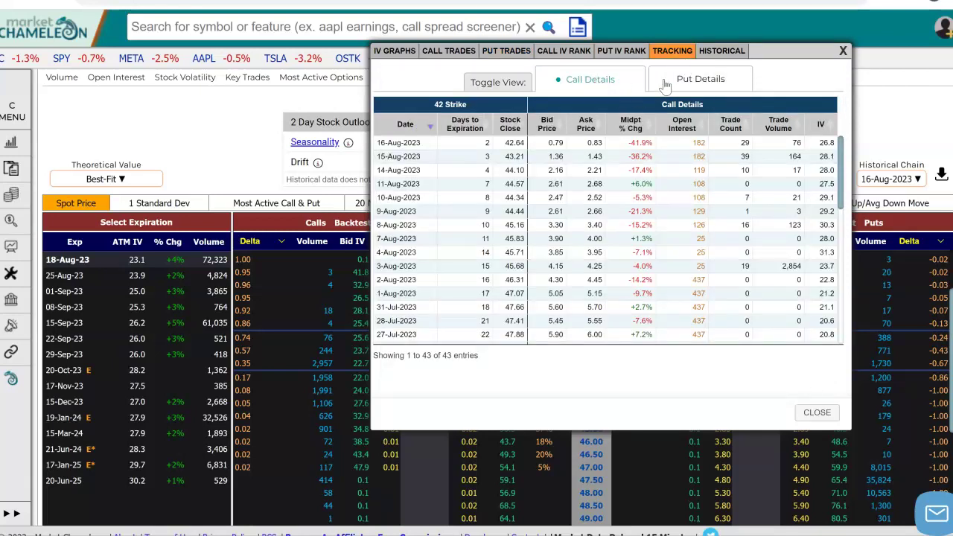
pyautogui.click(726, 82)
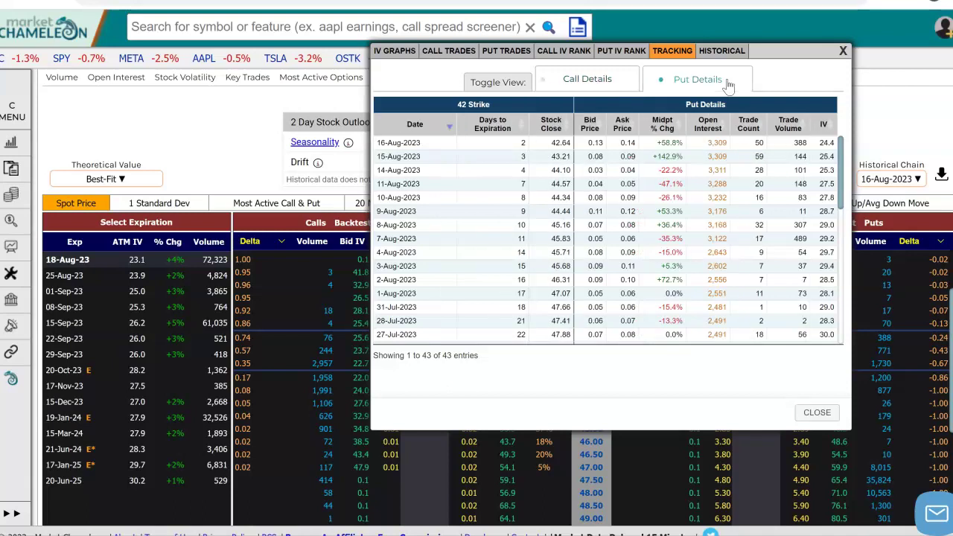
pyautogui.click(571, 81)
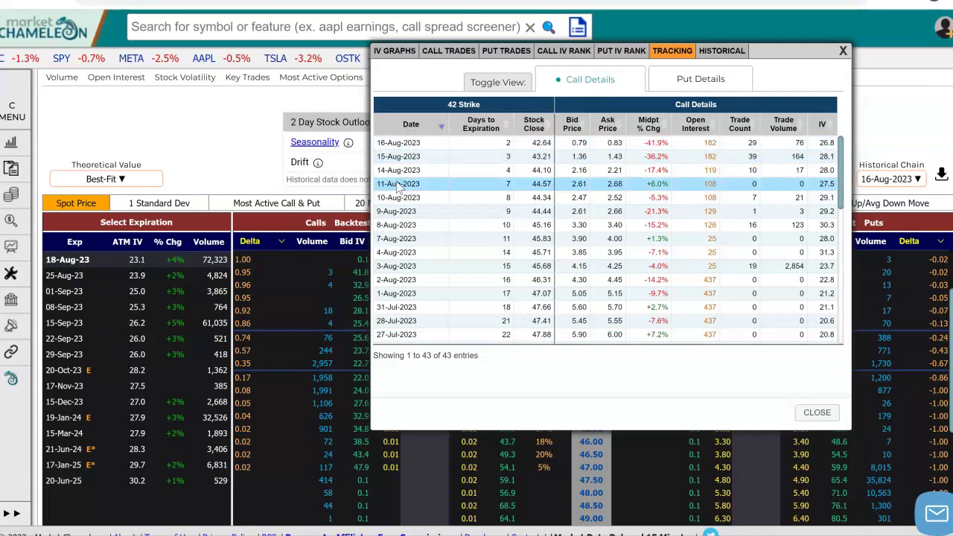
# Examine the 42 call's late-July and early-August days to expiration, stock closes, bid and ask prices, and midpoint changes.
pyautogui.moveTo(419, 340); pyautogui.dragTo(388, 295)
pyautogui.moveTo(507, 335); pyautogui.dragTo(494, 334)
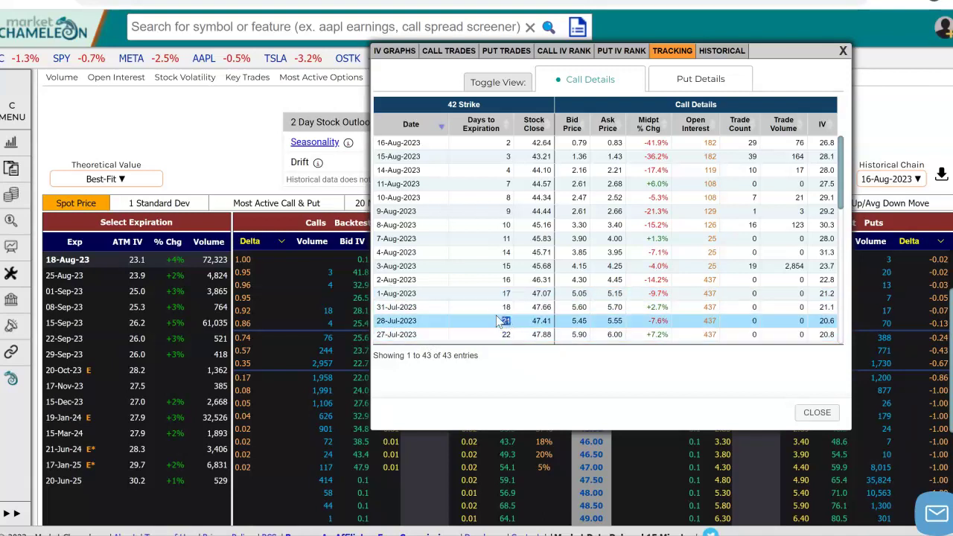
pyautogui.doubleClick(505, 320)
pyautogui.doubleClick(507, 307)
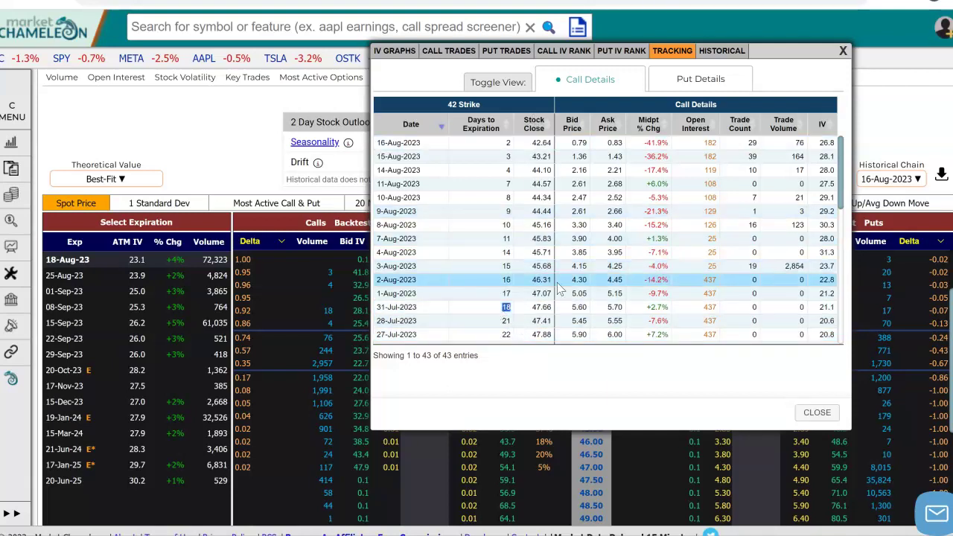
pyautogui.moveTo(551, 307); pyautogui.dragTo(532, 307)
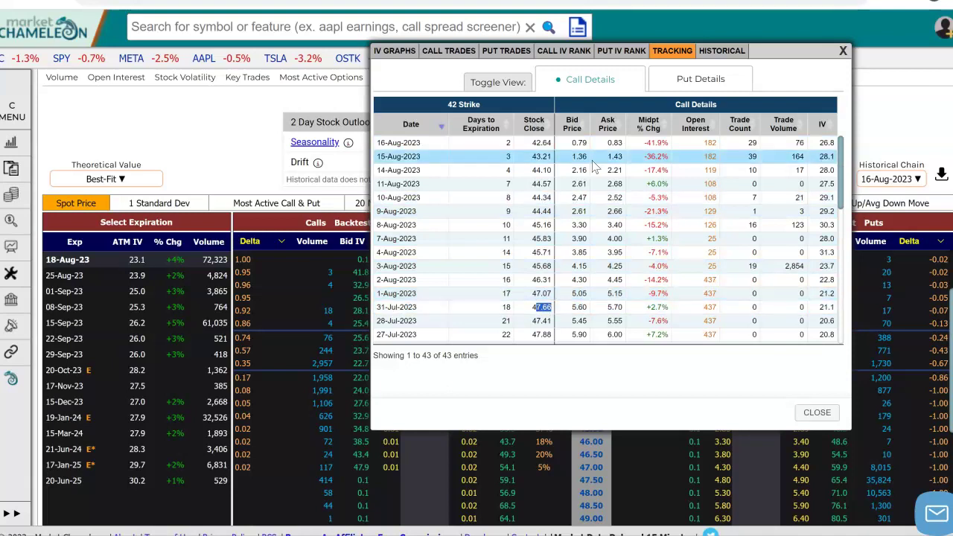
pyautogui.click(723, 108)
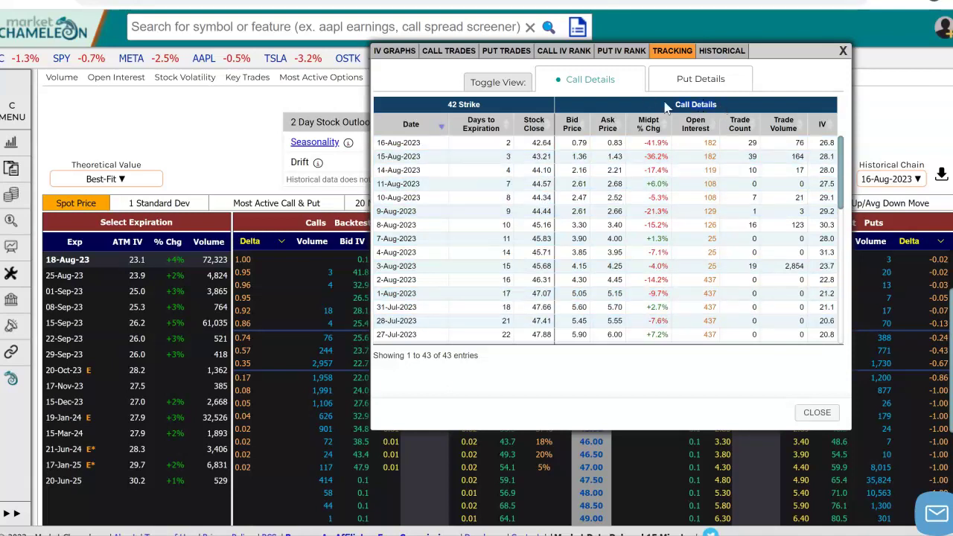
pyautogui.doubleClick(579, 334)
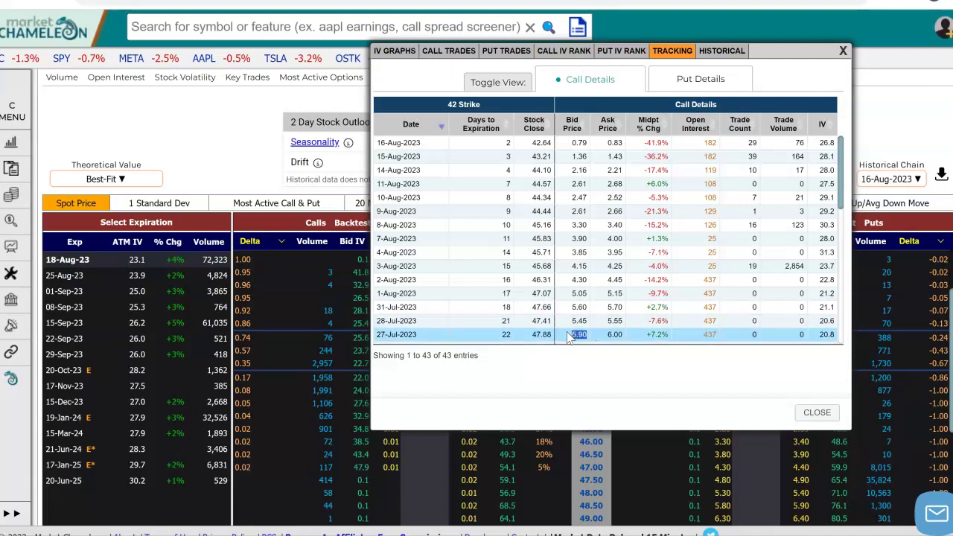
pyautogui.doubleClick(617, 334)
pyautogui.moveTo(673, 339); pyautogui.dragTo(646, 280)
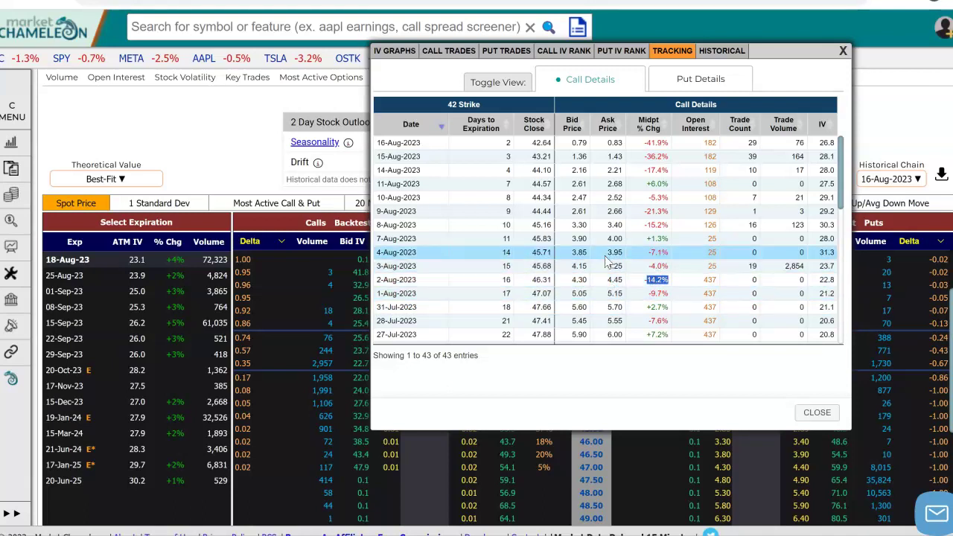
# Compare the 42 call's daily open interest with the trade count and trade volume around 3-Aug-2023 and through 16-Aug-2023.
pyautogui.moveTo(719, 336); pyautogui.dragTo(704, 281)
pyautogui.click(714, 307)
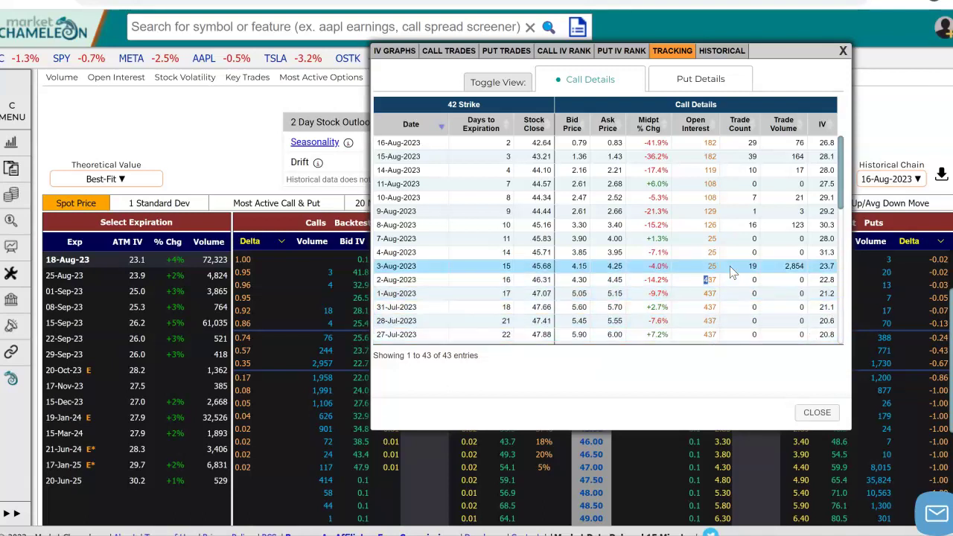
pyautogui.moveTo(716, 266); pyautogui.dragTo(707, 269)
pyautogui.click(717, 282)
pyautogui.doubleClick(717, 267)
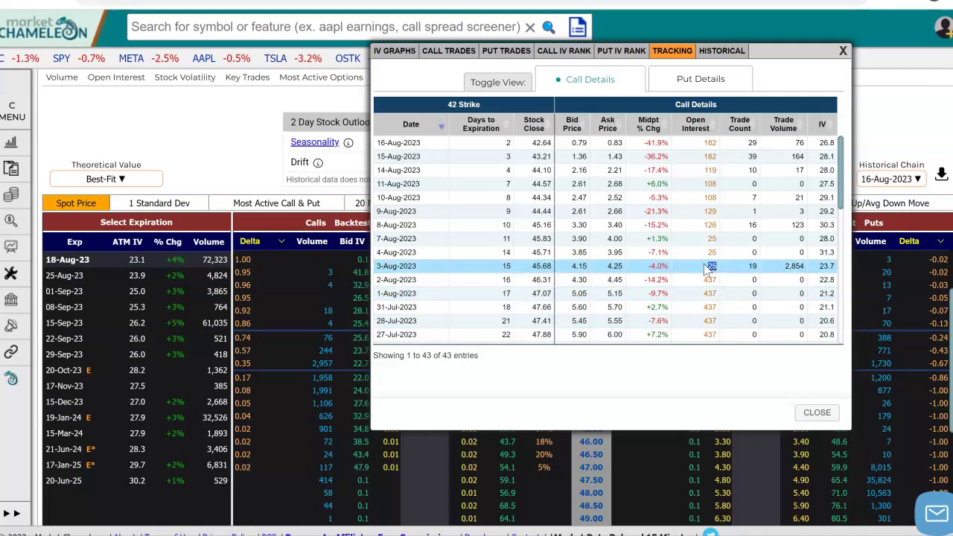
pyautogui.doubleClick(754, 267)
pyautogui.moveTo(806, 267)
pyautogui.mouseDown()
pyautogui.moveTo(751, 270)
pyautogui.moveTo(812, 272)
pyautogui.moveTo(790, 270)
pyautogui.mouseUp()
pyautogui.moveTo(722, 277); pyautogui.dragTo(705, 279)
pyautogui.doubleClick(712, 266)
pyautogui.doubleClick(712, 224)
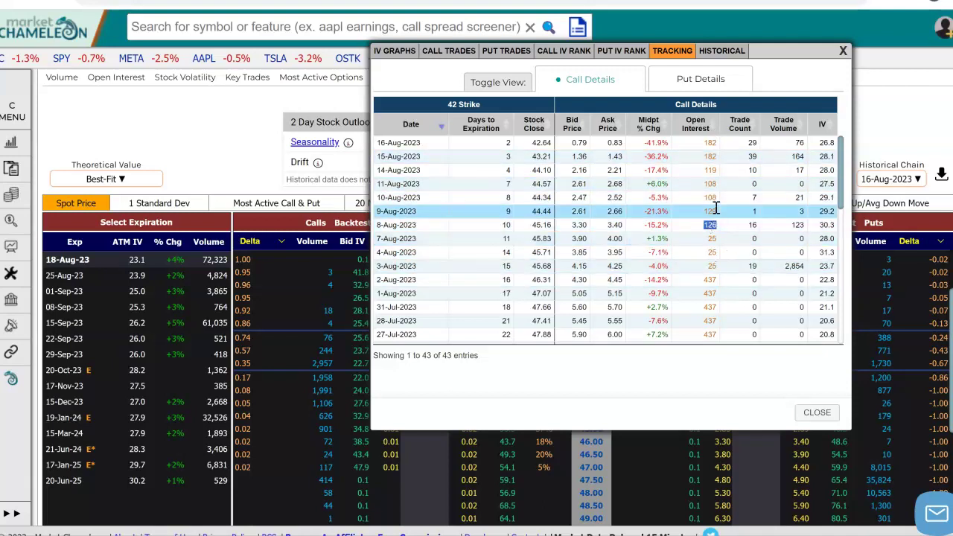
pyautogui.click(712, 142)
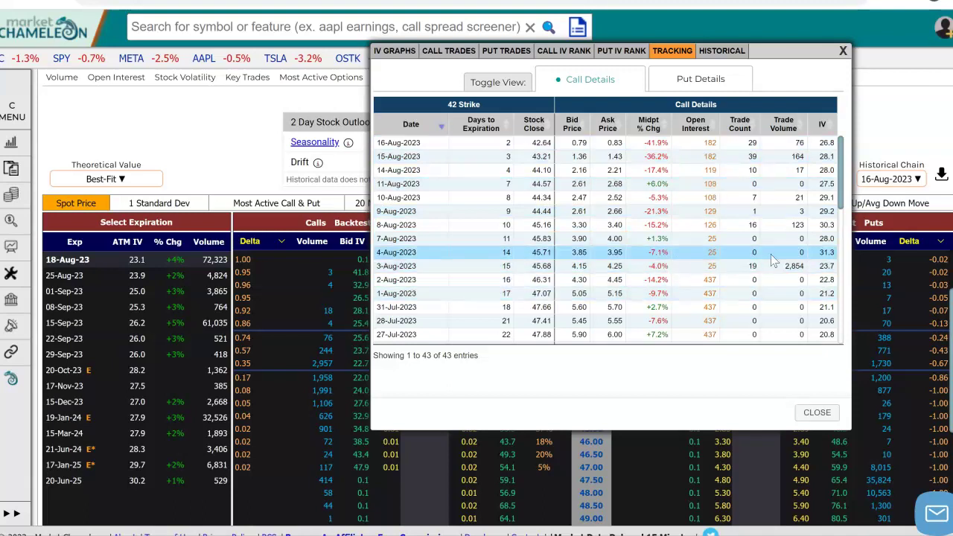
# Examine how the 42 call's implied volatility changes from 1-Aug-2023 to 7-Aug-2023.
pyautogui.doubleClick(828, 294)
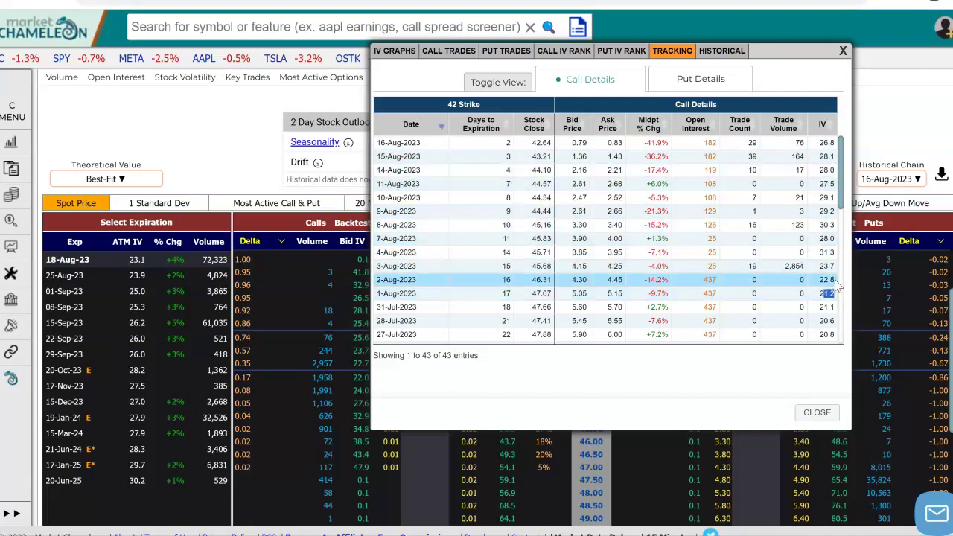
pyautogui.click(834, 284)
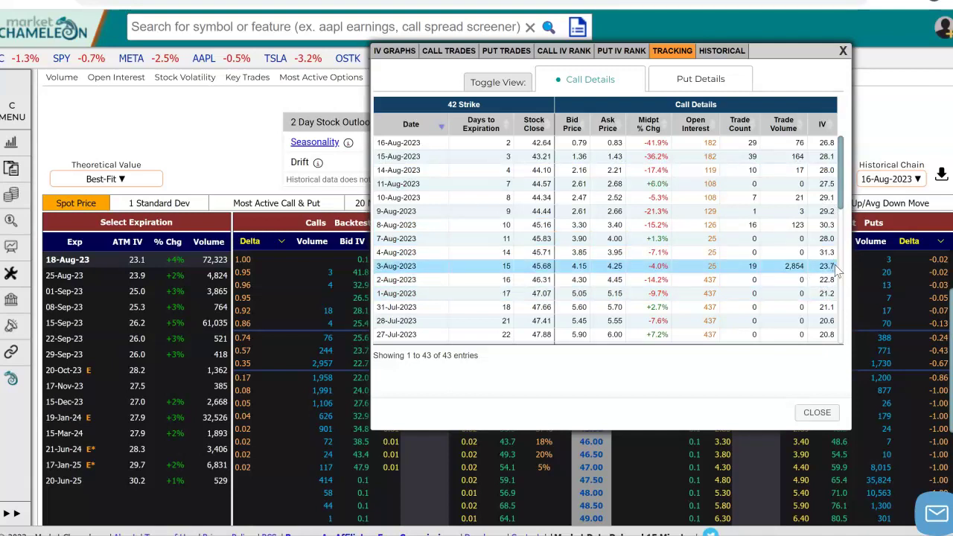
pyautogui.doubleClick(831, 267)
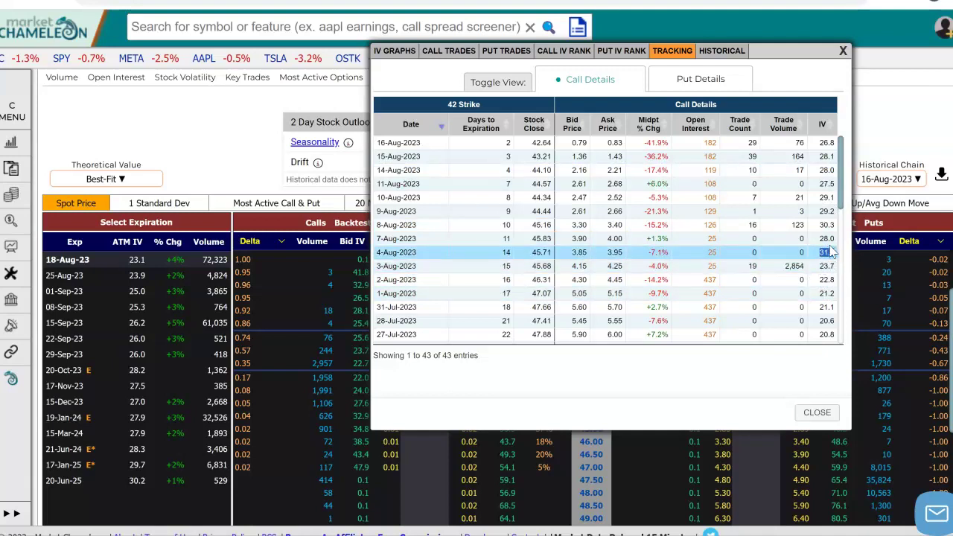
pyautogui.doubleClick(827, 239)
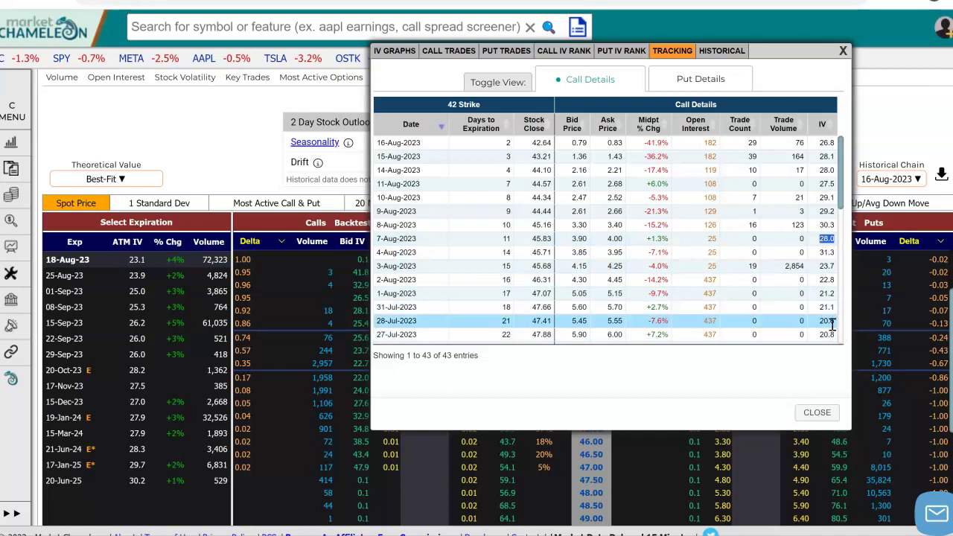